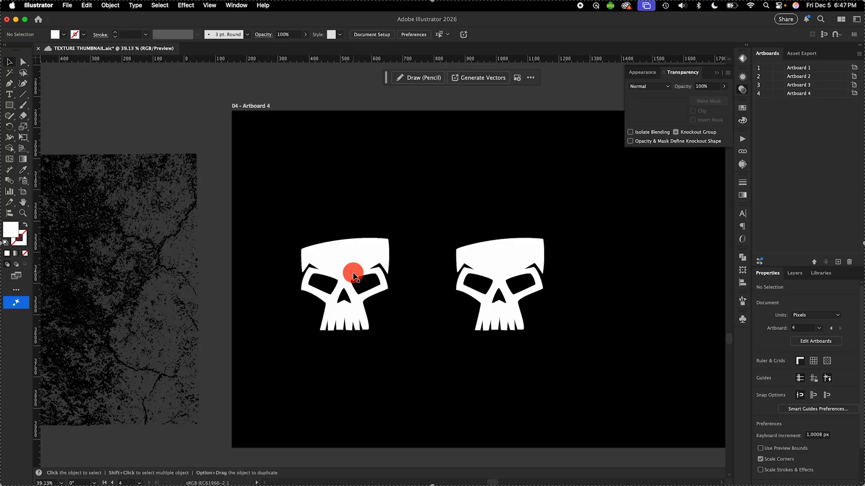
Copy the grunge texture group and create an opacity mask on the left skull
{"action": "left_click", "coordinate": [150, 283]}
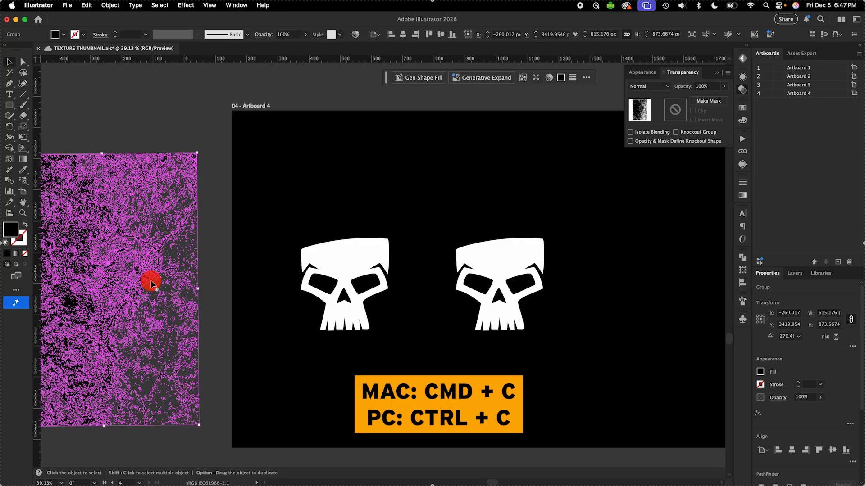
{"action": "key", "text": "super+c"}
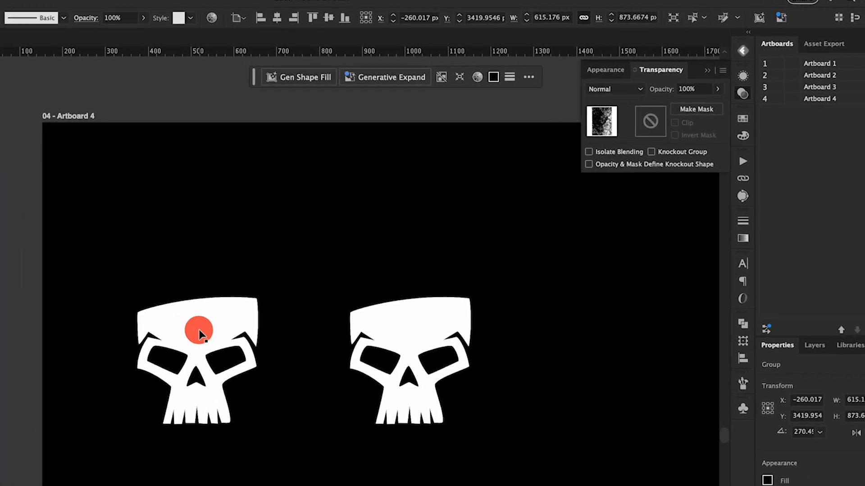
{"action": "left_click", "coordinate": [335, 254]}
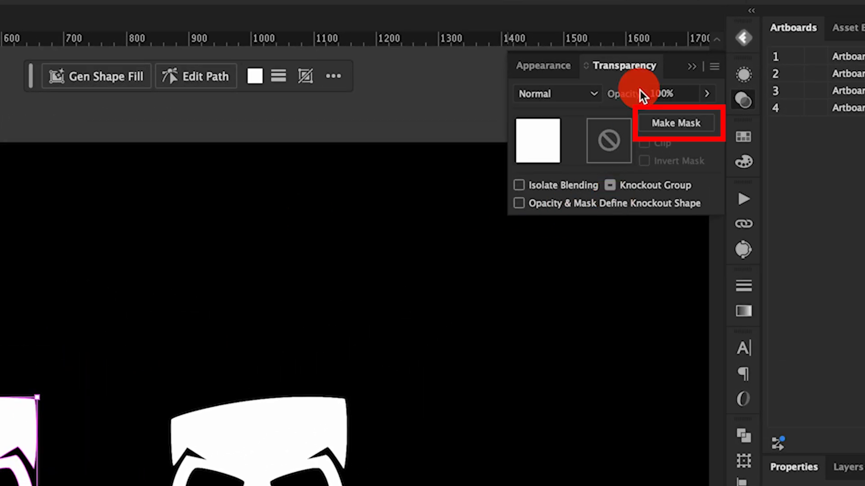
{"action": "left_click", "coordinate": [705, 131]}
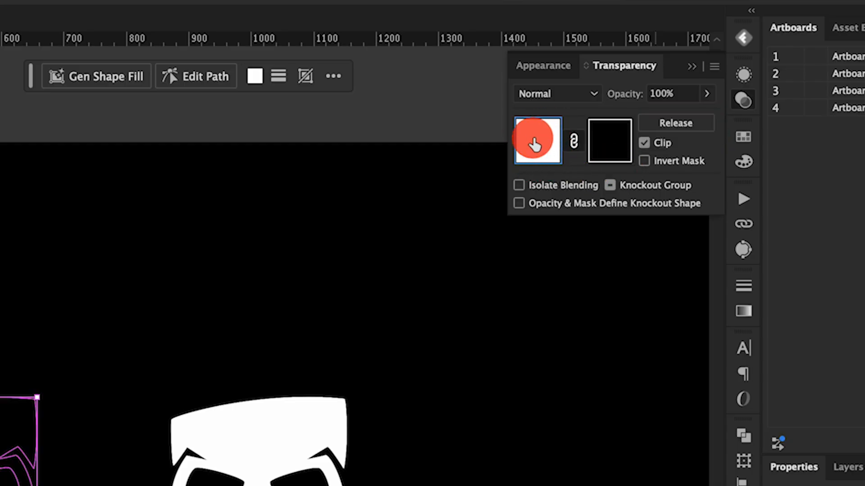
Paste the texture into the left skull's opacity mask and turn off Clip
{"action": "left_click", "coordinate": [617, 156]}
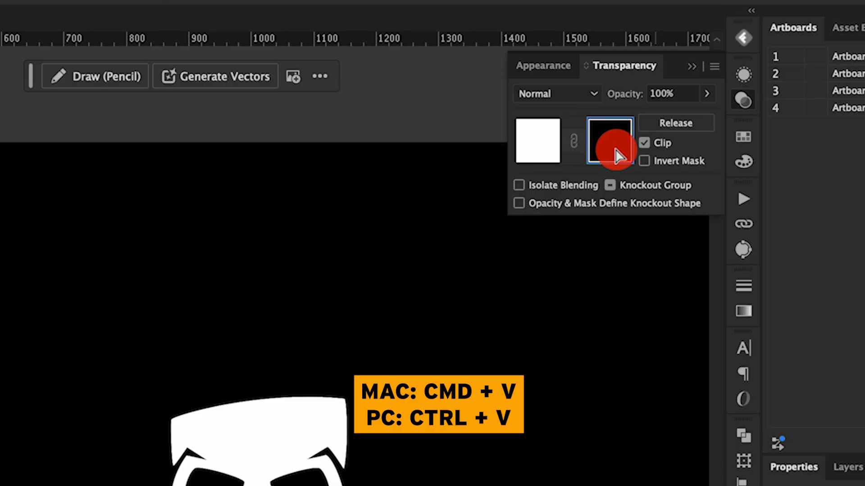
{"action": "key", "text": "super+v"}
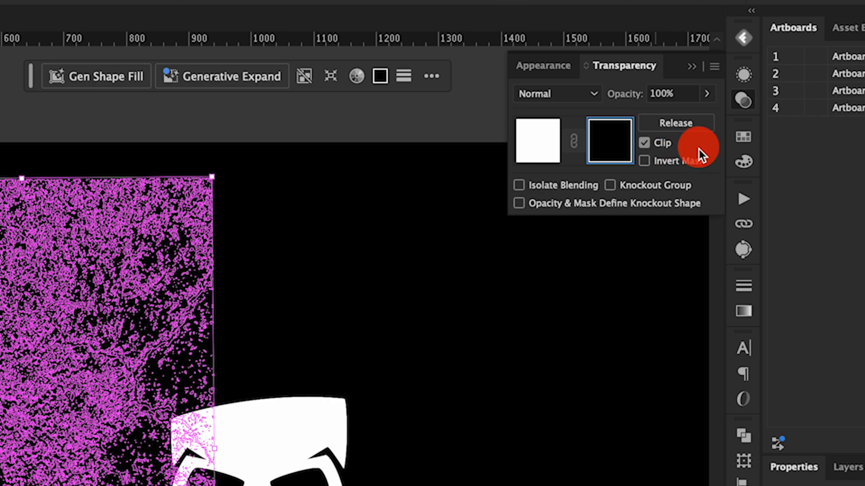
{"action": "left_click", "coordinate": [669, 144]}
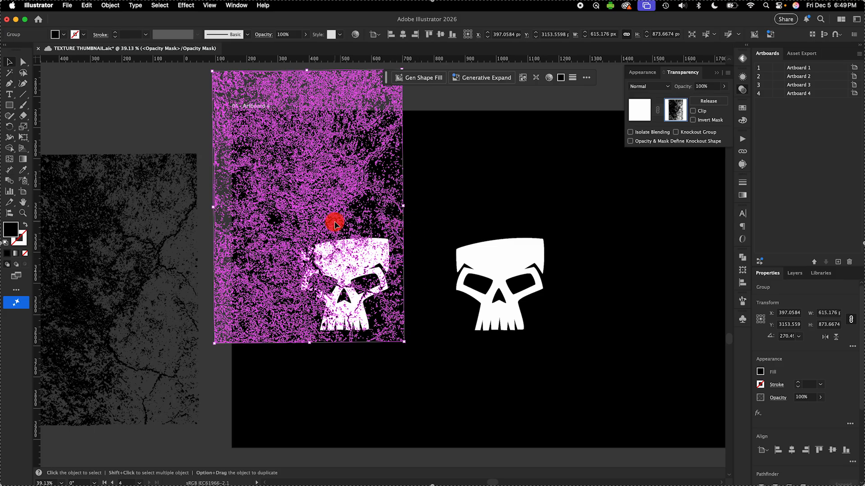
Rotate the texture inside the mask to about 231°, then return to the skull artwork and deselect
{"action": "left_click", "coordinate": [336, 208]}
{"action": "left_click_drag", "start_coordinate": [368, 199], "coordinate": [327, 206]}
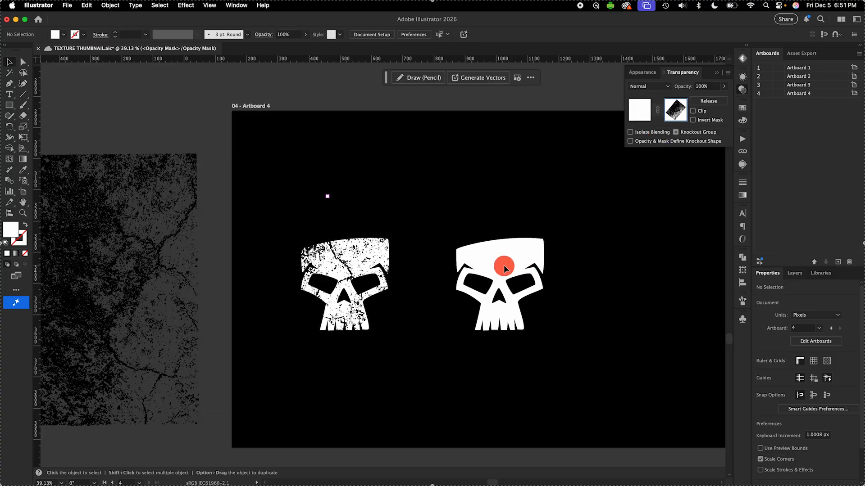
{"action": "left_click", "coordinate": [332, 257]}
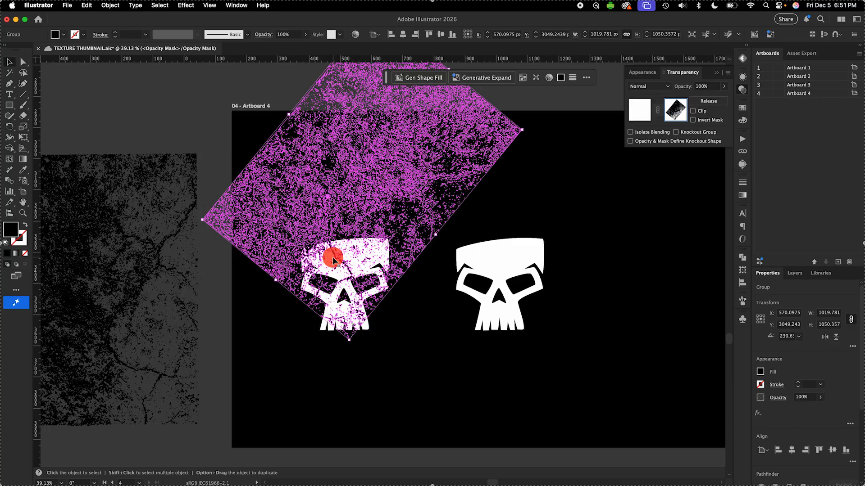
{"action": "left_click", "coordinate": [642, 112]}
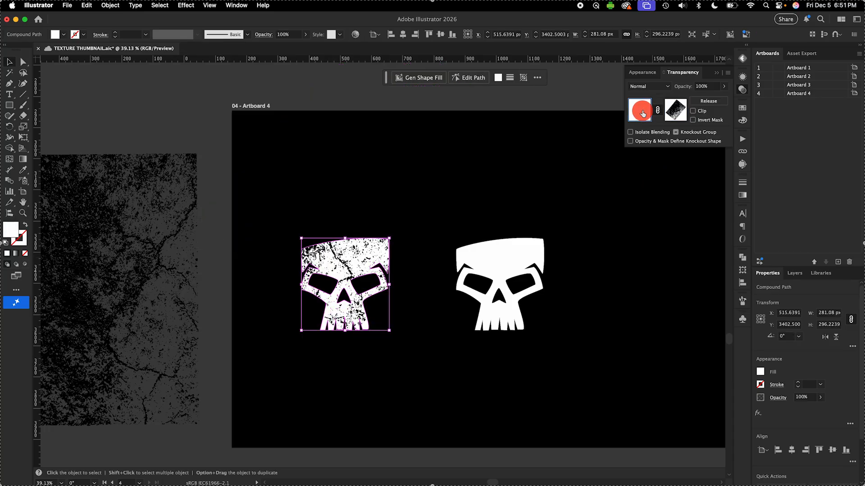
{"action": "left_click", "coordinate": [422, 333]}
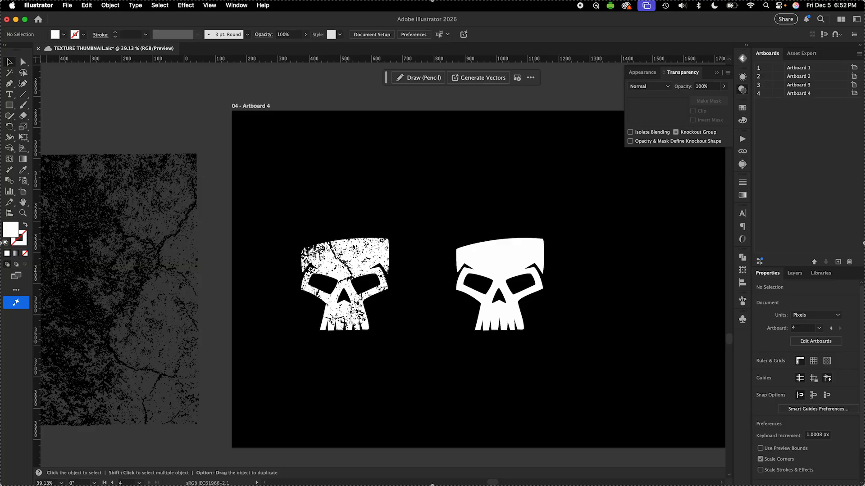
Cut the leftover texture from the pasteboard and copy the plain right skull
{"action": "left_click", "coordinate": [132, 256]}
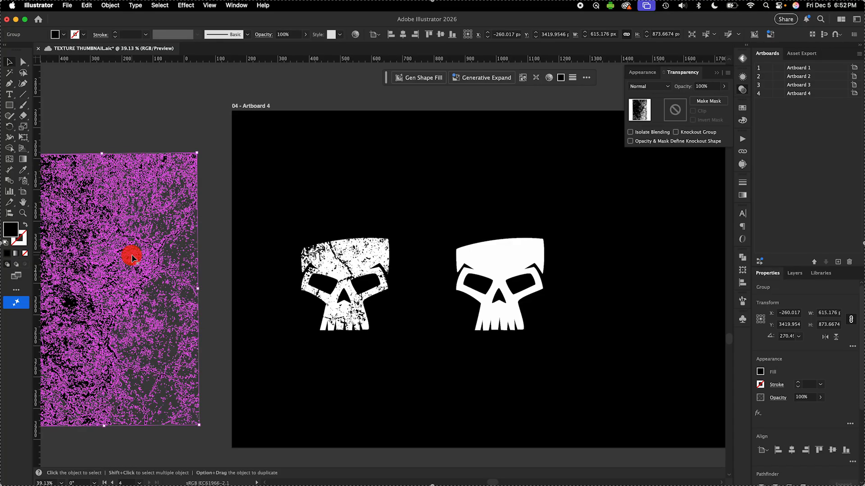
{"action": "key", "text": "super+x"}
{"action": "left_click", "coordinate": [496, 254]}
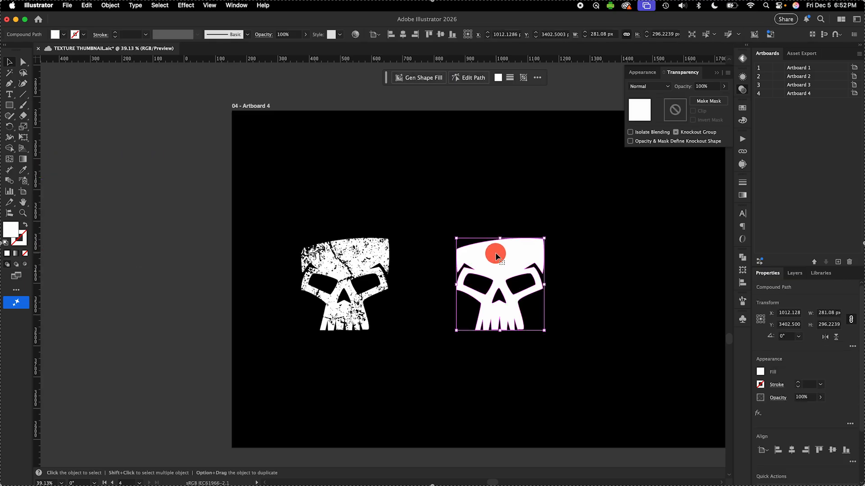
{"action": "key", "text": "super+c"}
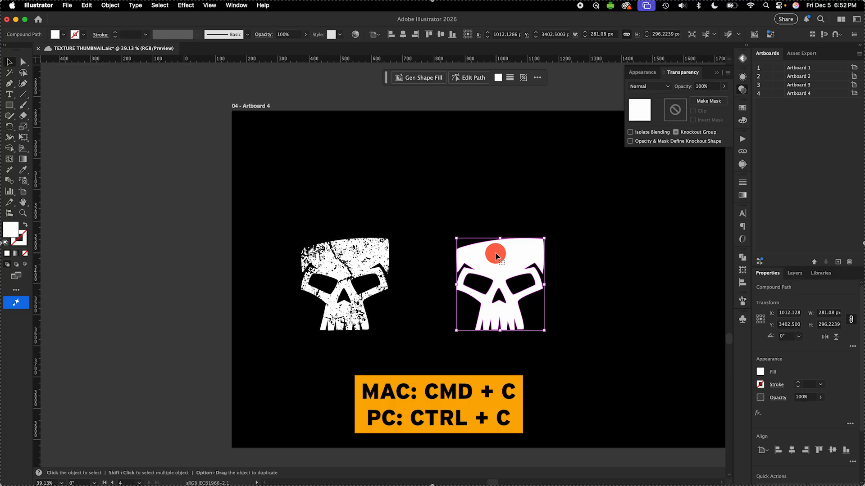
Paste the skull copy into the left skull's opacity mask and align it over the skull
{"action": "left_click", "coordinate": [362, 260]}
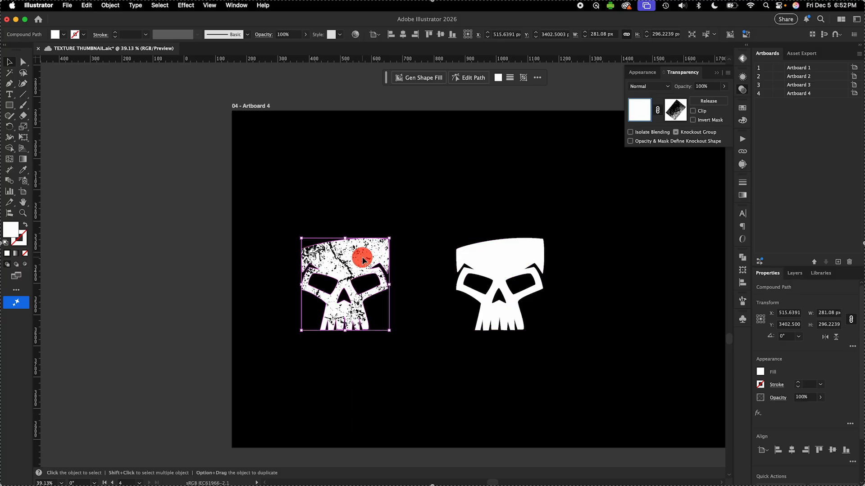
{"action": "left_click", "coordinate": [676, 110]}
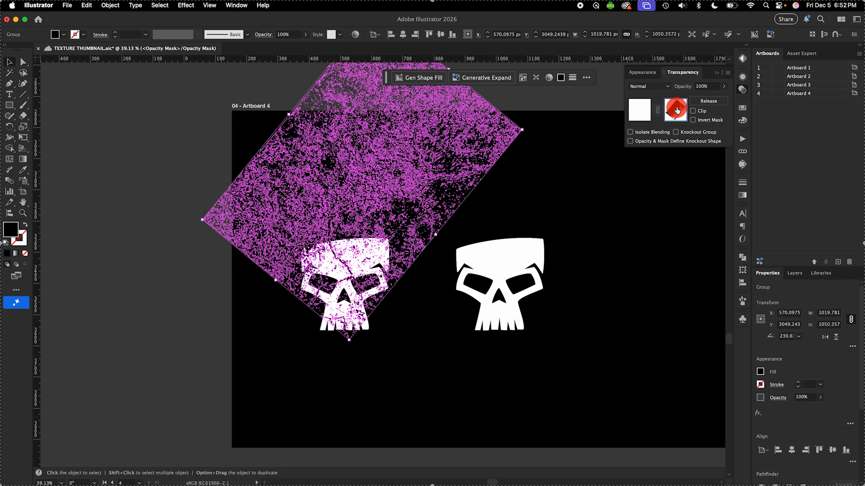
{"action": "key", "text": "super+v"}
{"action": "left_click", "coordinate": [488, 255]}
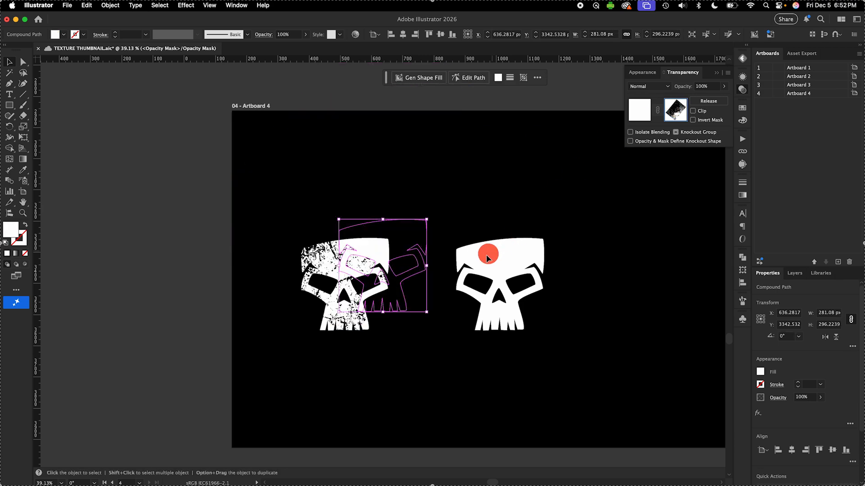
{"action": "scroll", "coordinate": [377, 290], "scroll_direction": "up", "scroll_amount": 3}
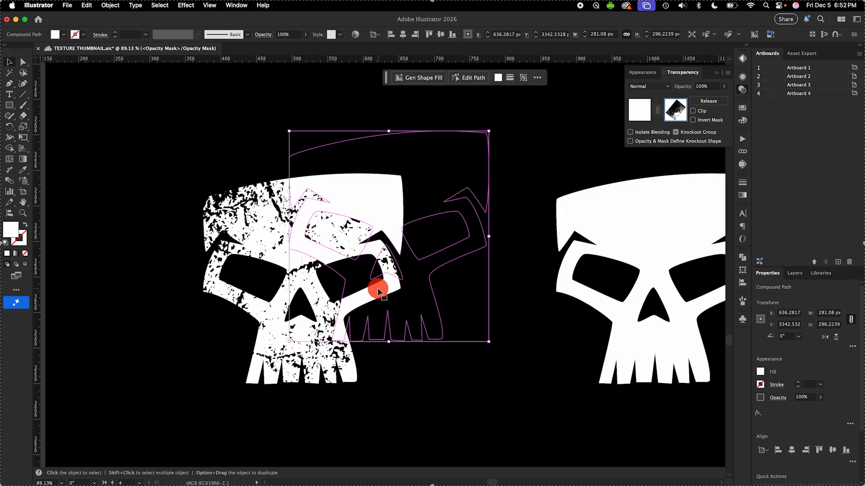
{"action": "left_click_drag", "start_coordinate": [377, 289], "coordinate": [252, 253]}
Select the pasted skull and texture in the mask and crop the texture to the skull with Pathfinder Crop
{"action": "scroll", "coordinate": [303, 240], "scroll_direction": "up", "scroll_amount": 4}
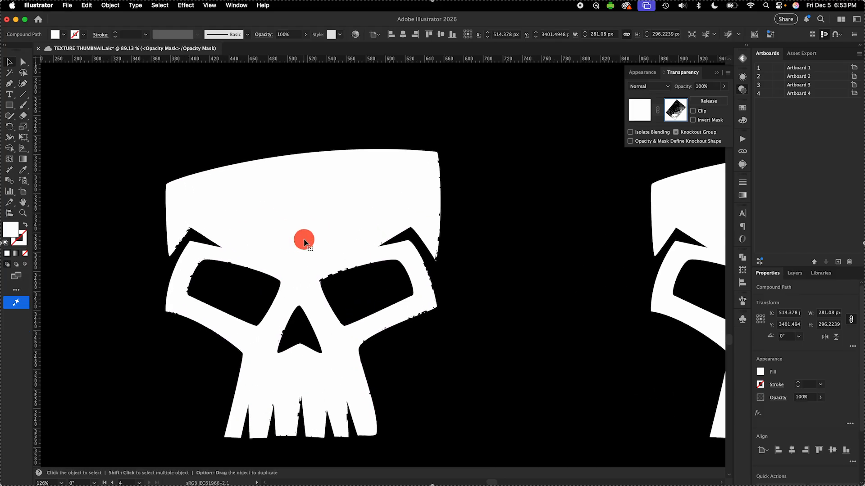
{"action": "scroll", "coordinate": [303, 238], "scroll_direction": "down", "scroll_amount": 5}
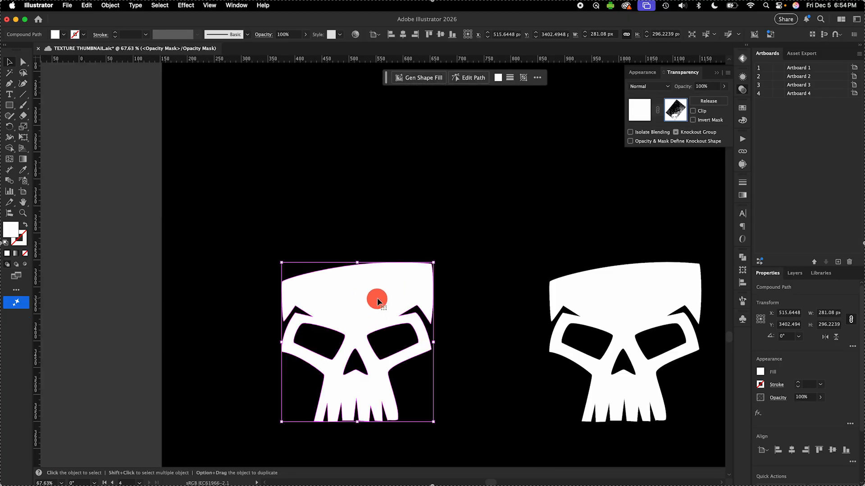
{"action": "left_click", "coordinate": [390, 251], "text": "shift"}
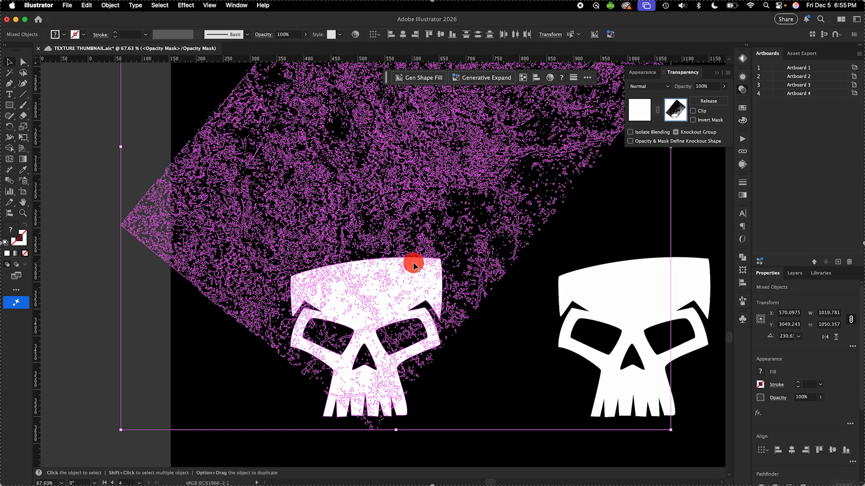
{"action": "left_click", "coordinate": [742, 256]}
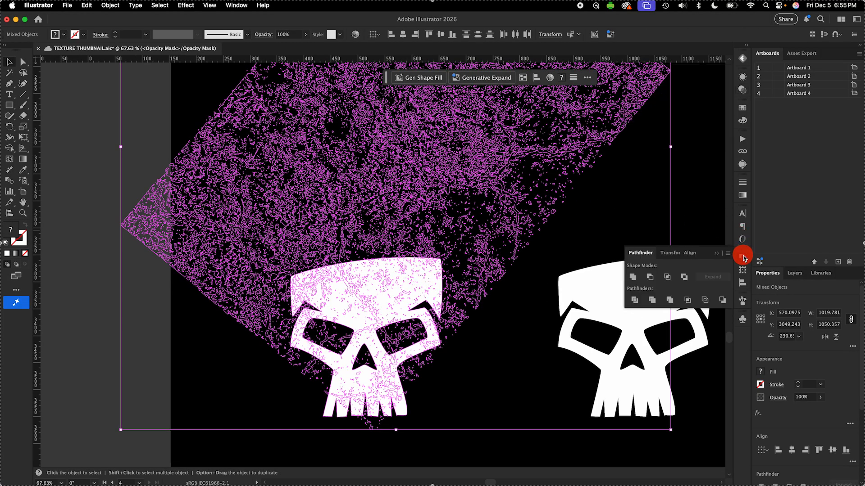
{"action": "left_click", "coordinate": [688, 300]}
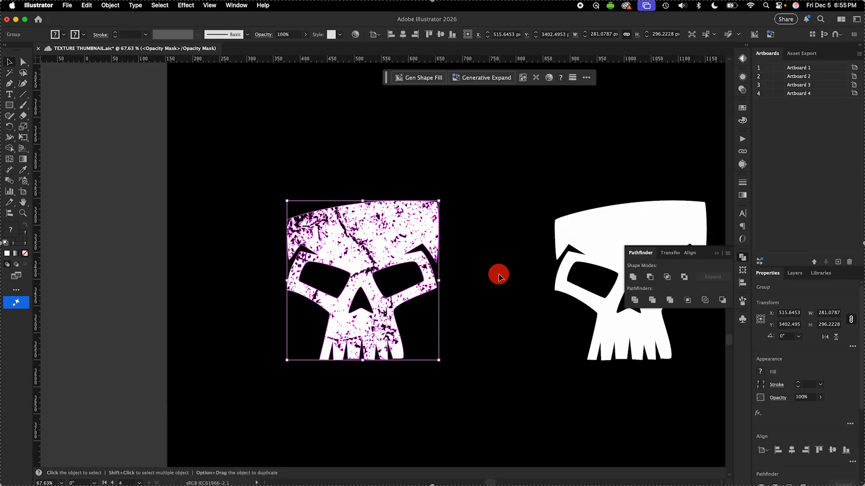
Simplify the cropped mask texture, lowering the simplification slider, then deselect
{"action": "left_click", "coordinate": [110, 6]}
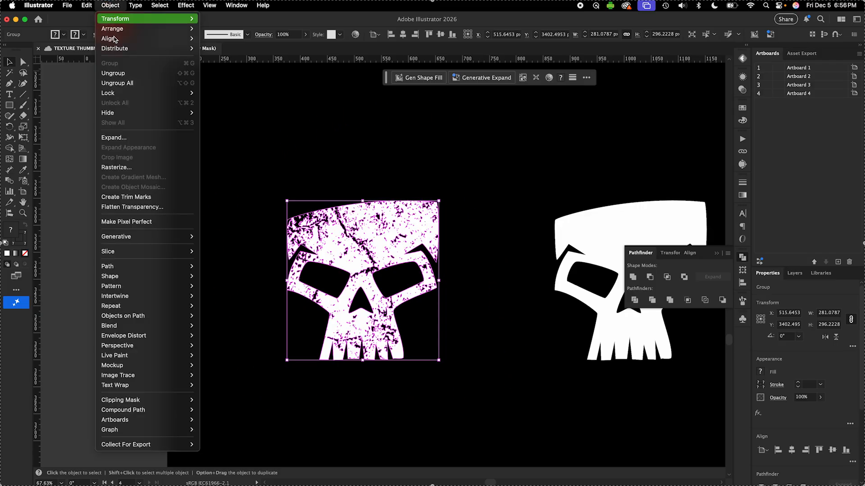
{"action": "mouse_move", "coordinate": [148, 266]}
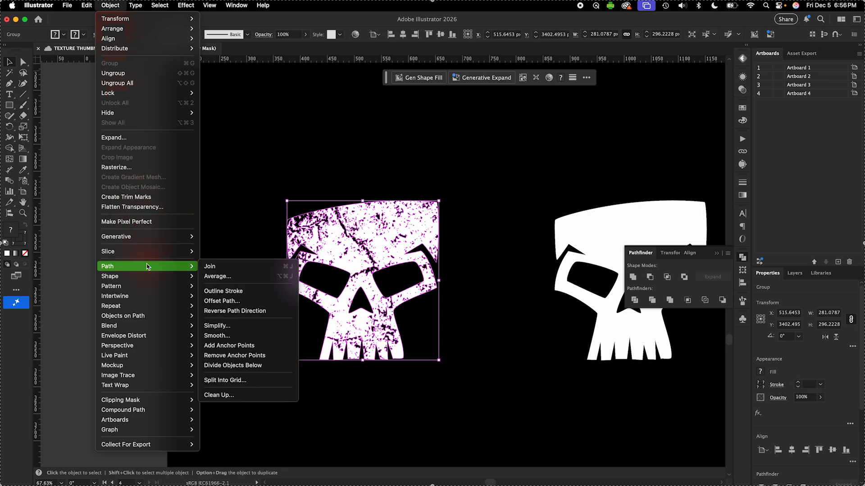
{"action": "left_click", "coordinate": [238, 326]}
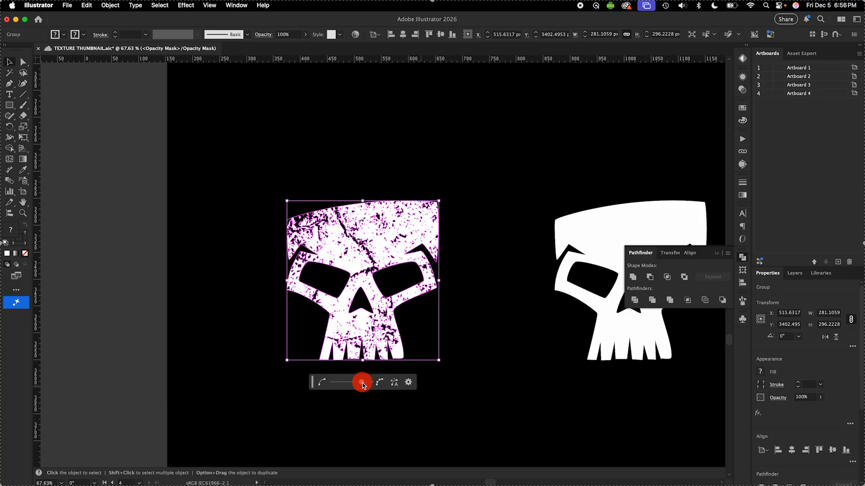
{"action": "left_click_drag", "start_coordinate": [362, 383], "coordinate": [362, 383]}
{"action": "left_click_drag", "start_coordinate": [361, 383], "coordinate": [348, 385]}
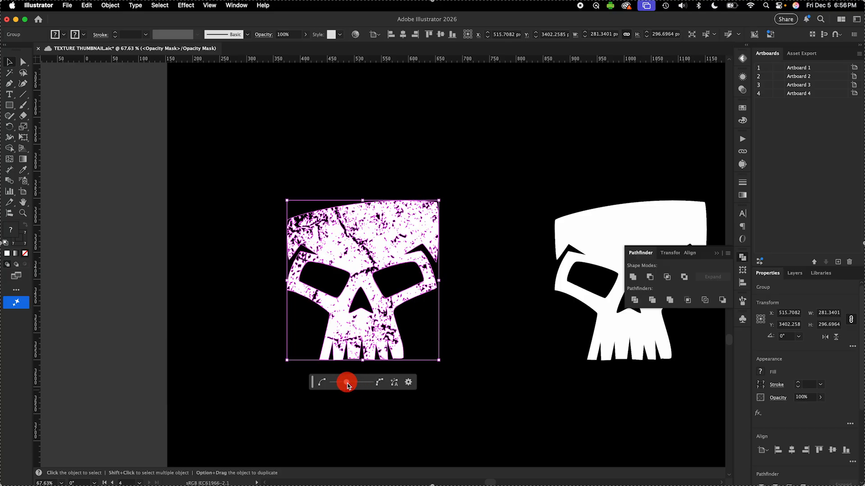
{"action": "scroll", "coordinate": [356, 346], "scroll_direction": "up", "scroll_amount": 5}
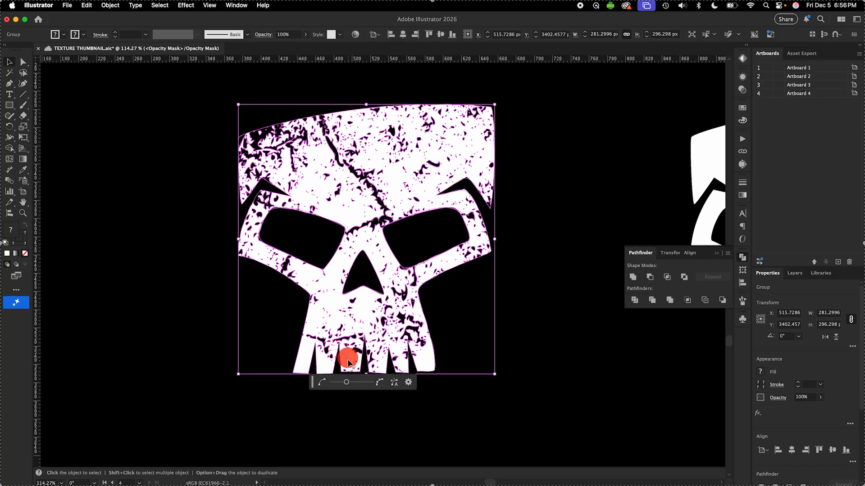
{"action": "left_click_drag", "start_coordinate": [350, 386], "coordinate": [342, 384]}
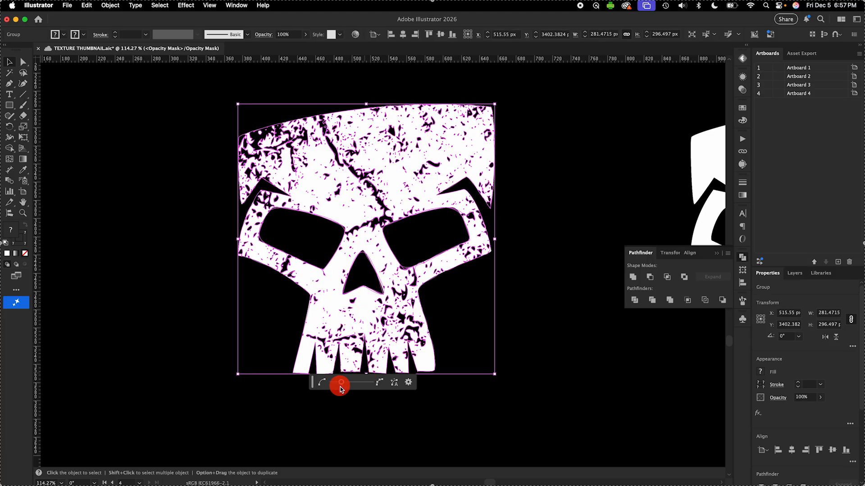
{"action": "left_click_drag", "start_coordinate": [341, 385], "coordinate": [335, 384]}
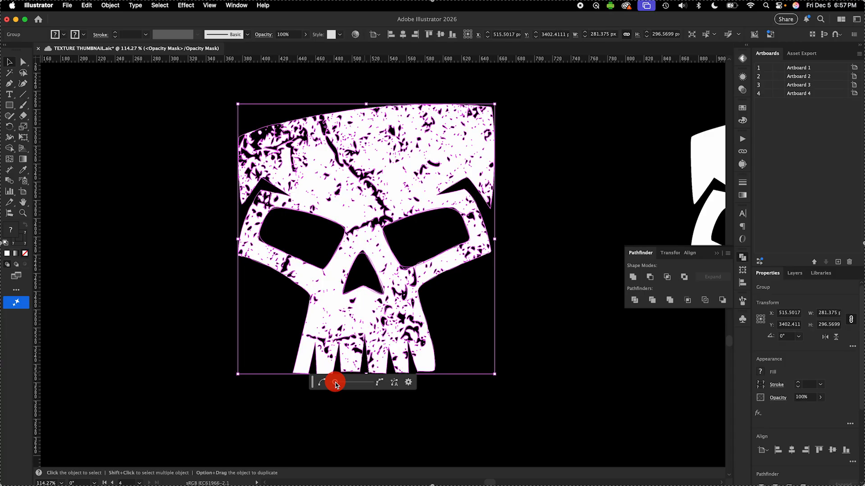
{"action": "left_click_drag", "start_coordinate": [336, 384], "coordinate": [337, 388]}
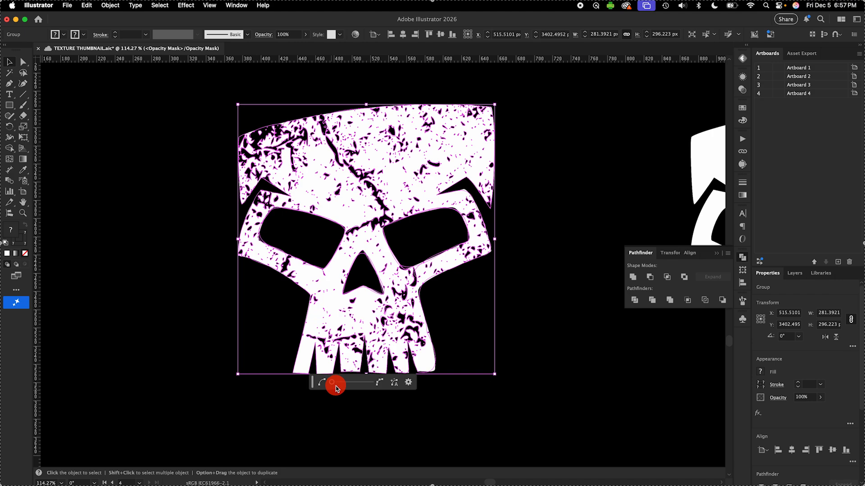
{"action": "left_click", "coordinate": [206, 332]}
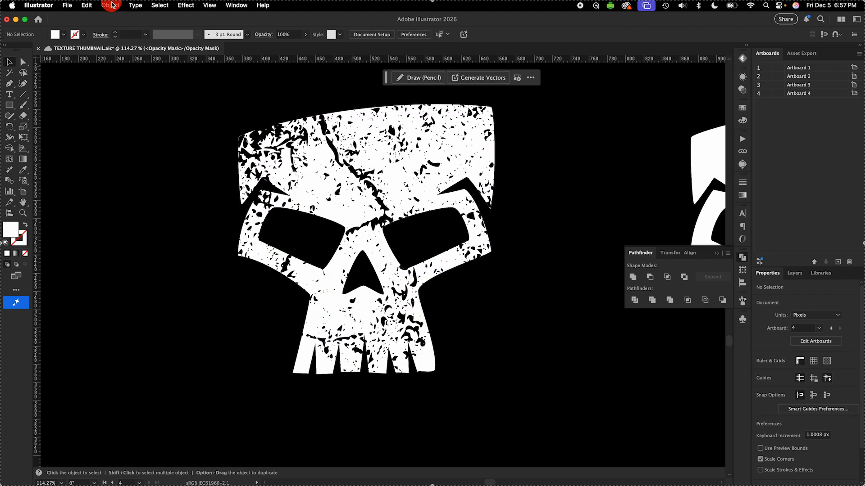
Simplify the mask texture again with the slider lowered further
{"action": "left_click", "coordinate": [111, 5]}
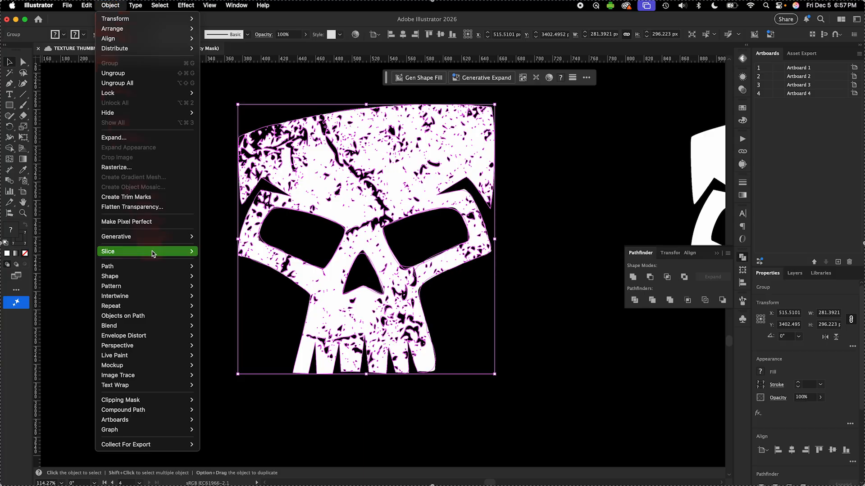
{"action": "mouse_move", "coordinate": [153, 267]}
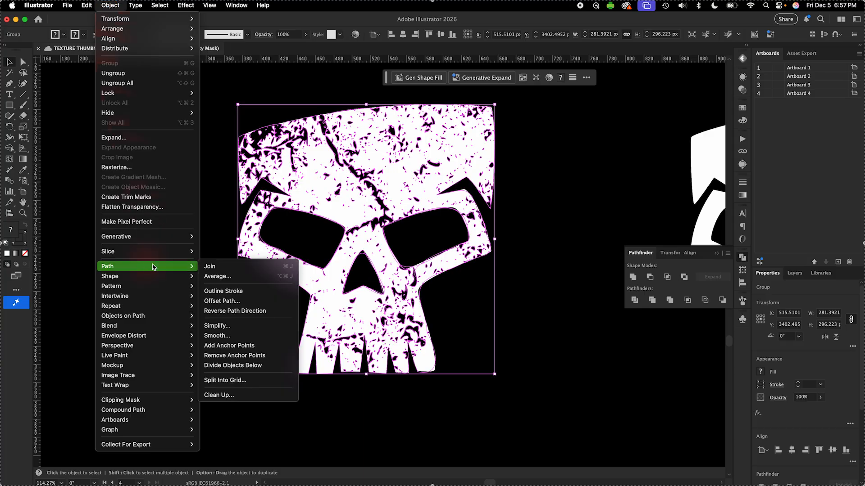
{"action": "left_click", "coordinate": [243, 326]}
{"action": "left_click_drag", "start_coordinate": [366, 396], "coordinate": [322, 396]}
Expand the simplified texture and reopen the Transparency panel
{"action": "left_click", "coordinate": [110, 5]}
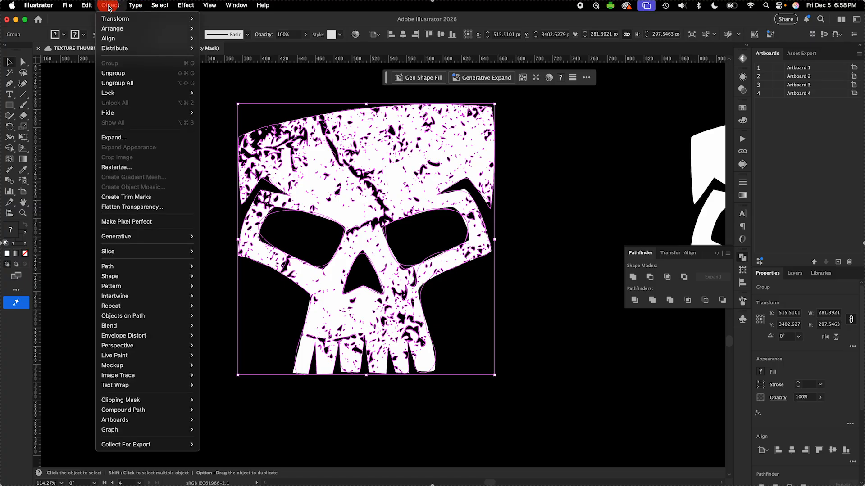
{"action": "left_click", "coordinate": [132, 138]}
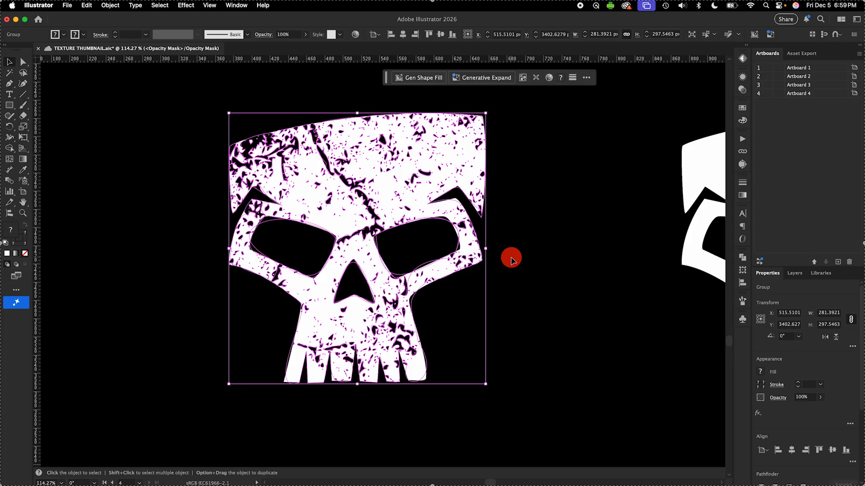
{"action": "left_click", "coordinate": [742, 90]}
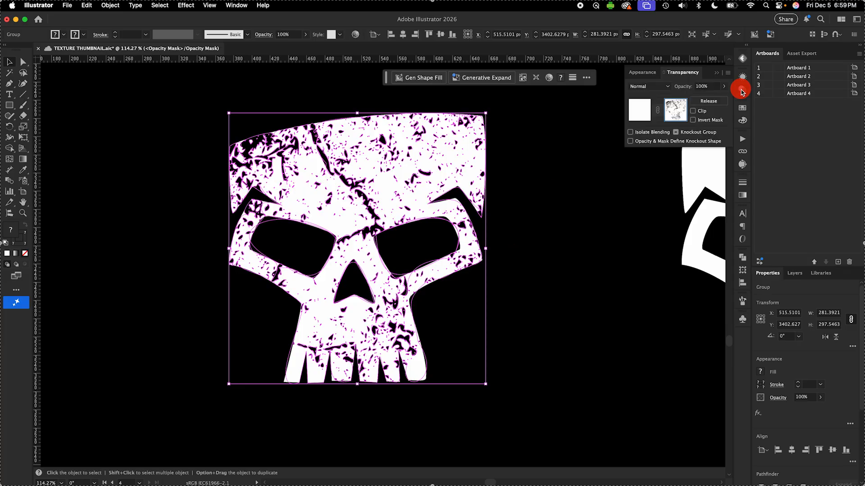
Exit the opacity mask and apply a Roughen effect to the skull with an Absolute size of 5 px and Smooth points
{"action": "left_click", "coordinate": [643, 107]}
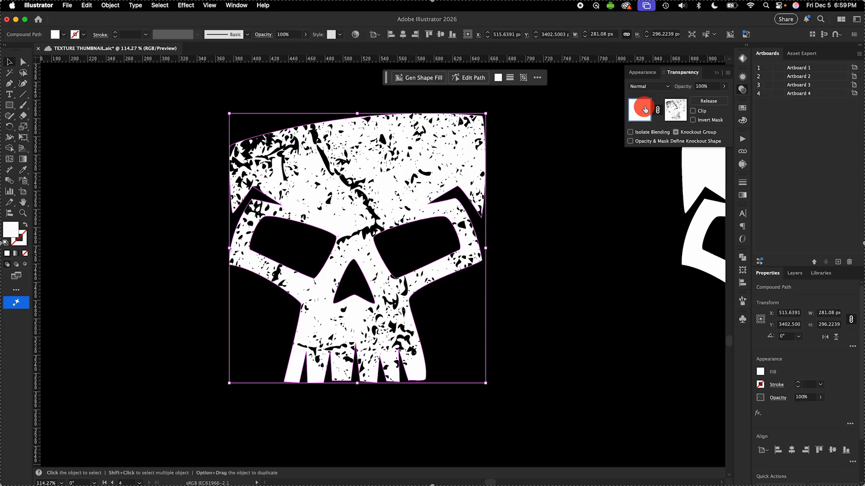
{"action": "left_click", "coordinate": [647, 73]}
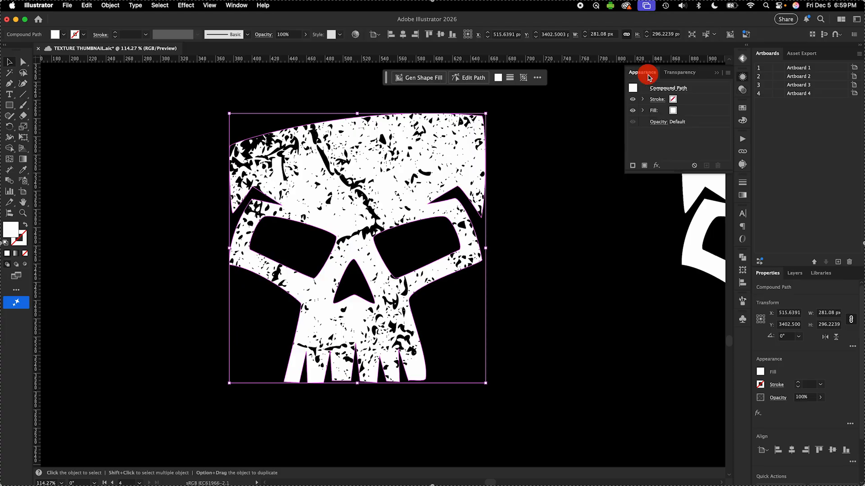
{"action": "left_click", "coordinate": [656, 166]}
{"action": "mouse_move", "coordinate": [693, 214]}
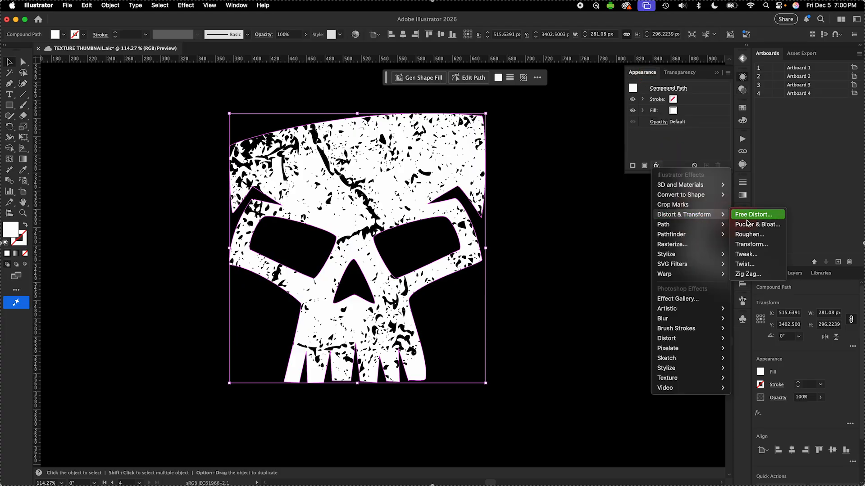
{"action": "left_click", "coordinate": [758, 235]}
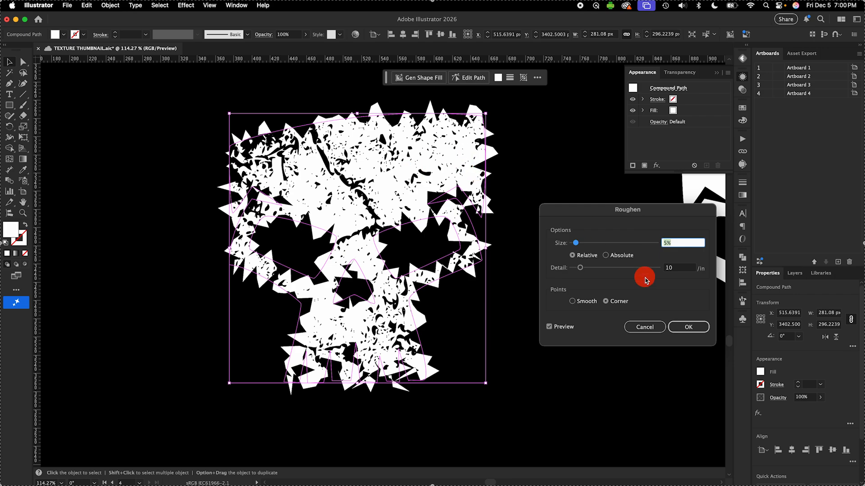
{"action": "left_click", "coordinate": [606, 256]}
{"action": "left_click", "coordinate": [572, 301]}
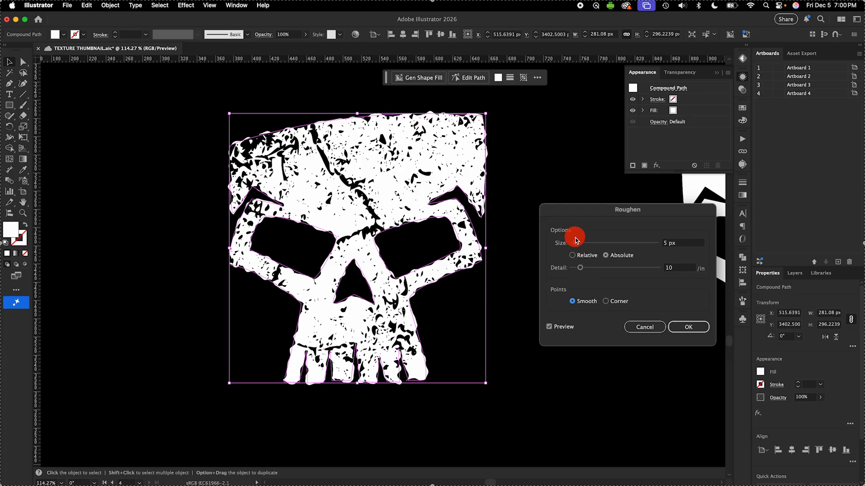
{"action": "left_click_drag", "start_coordinate": [576, 242], "coordinate": [585, 244]}
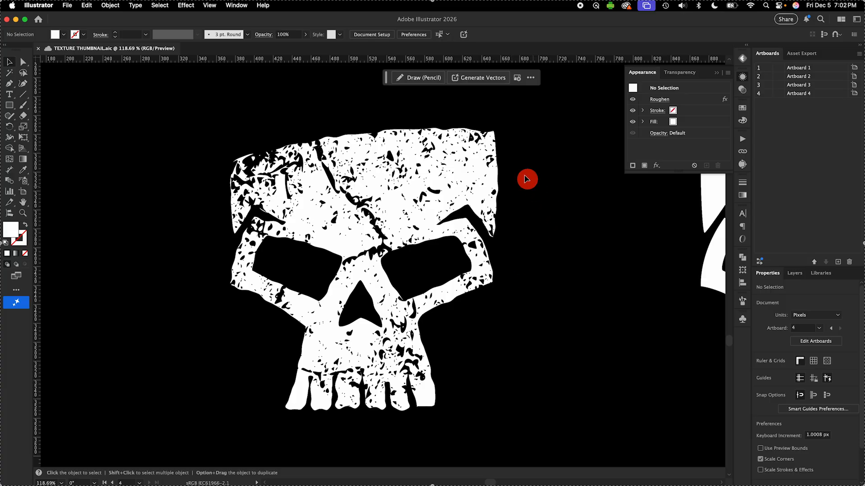
Zoom out to compare the textured skull with the original plain skull
{"action": "left_click", "coordinate": [469, 159]}
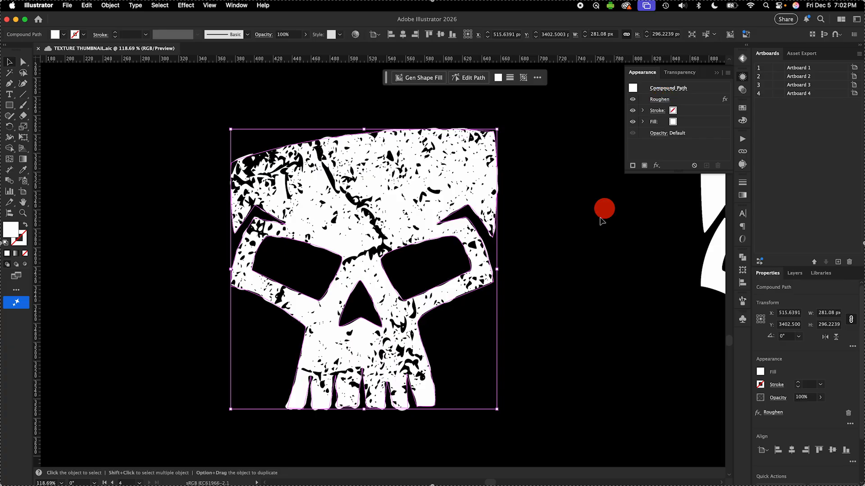
{"action": "left_click", "coordinate": [580, 279]}
{"action": "key", "text": "super+0"}
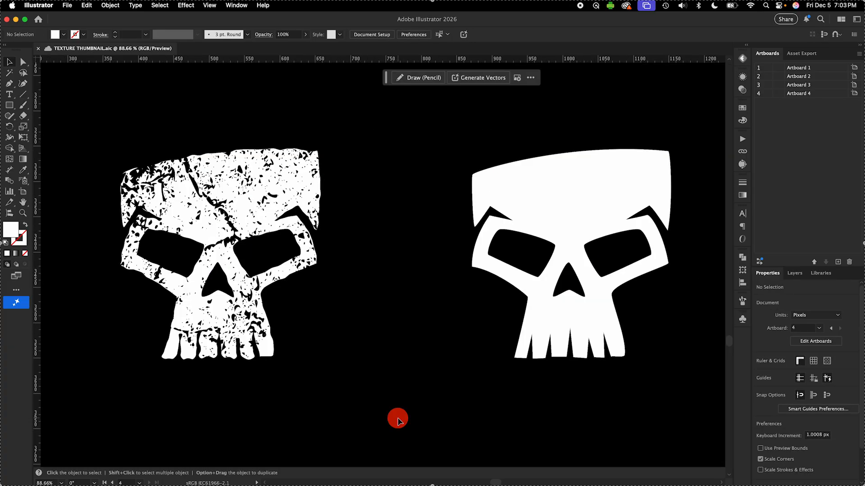